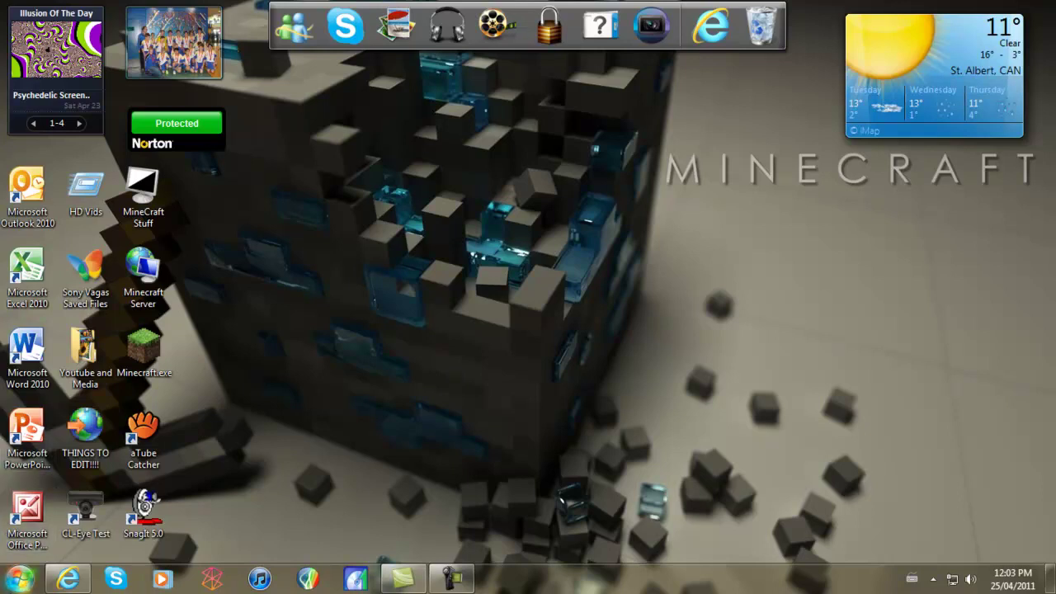
Launch Microsoft Expression Encoder 4 Screen Capture by searching 'mic' from the Start menu
left_click(19, 579)
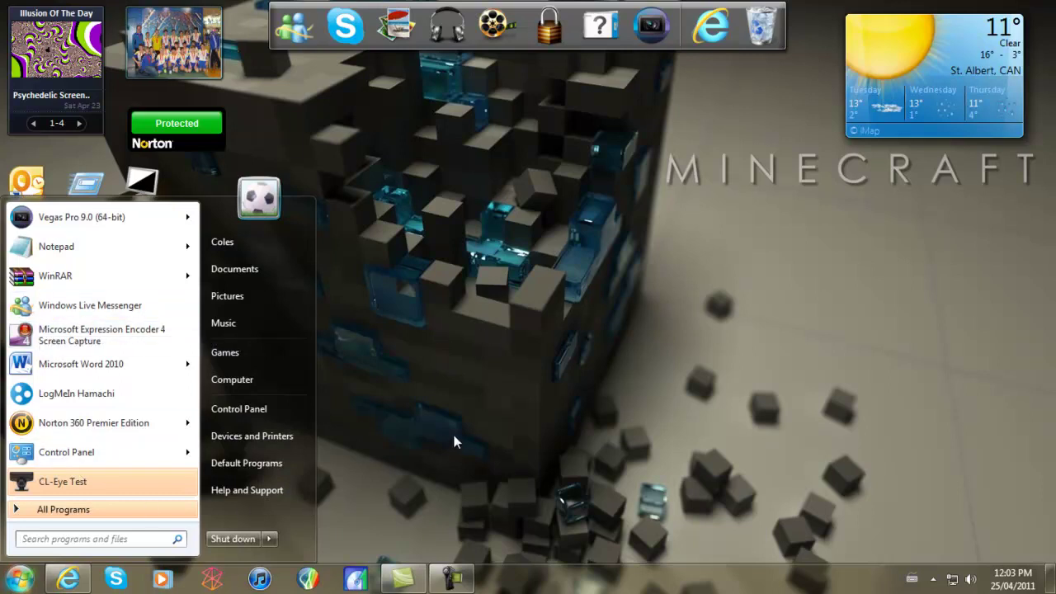
type("micr")
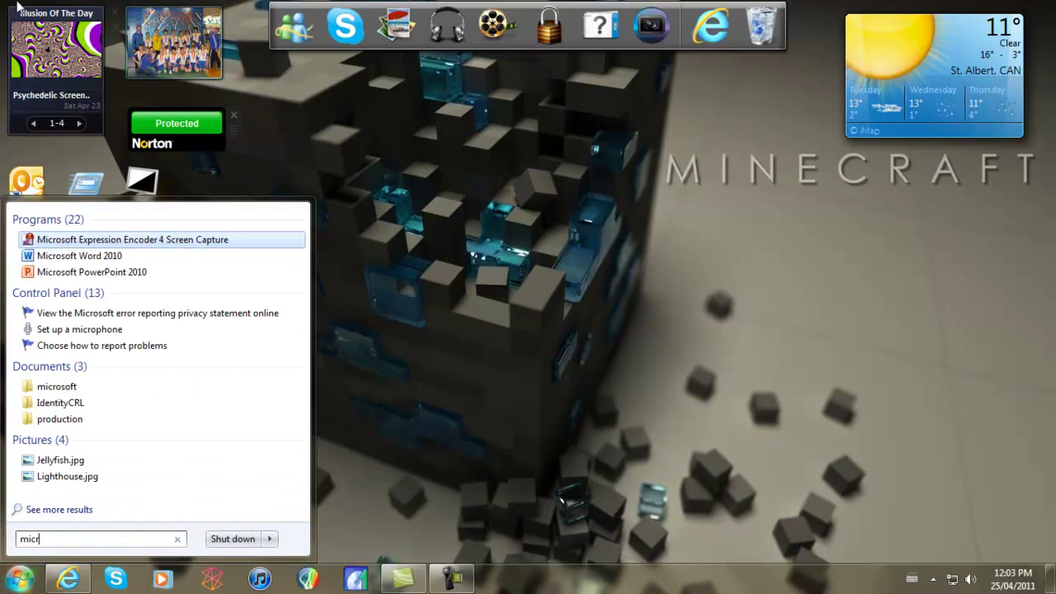
left_click(168, 247)
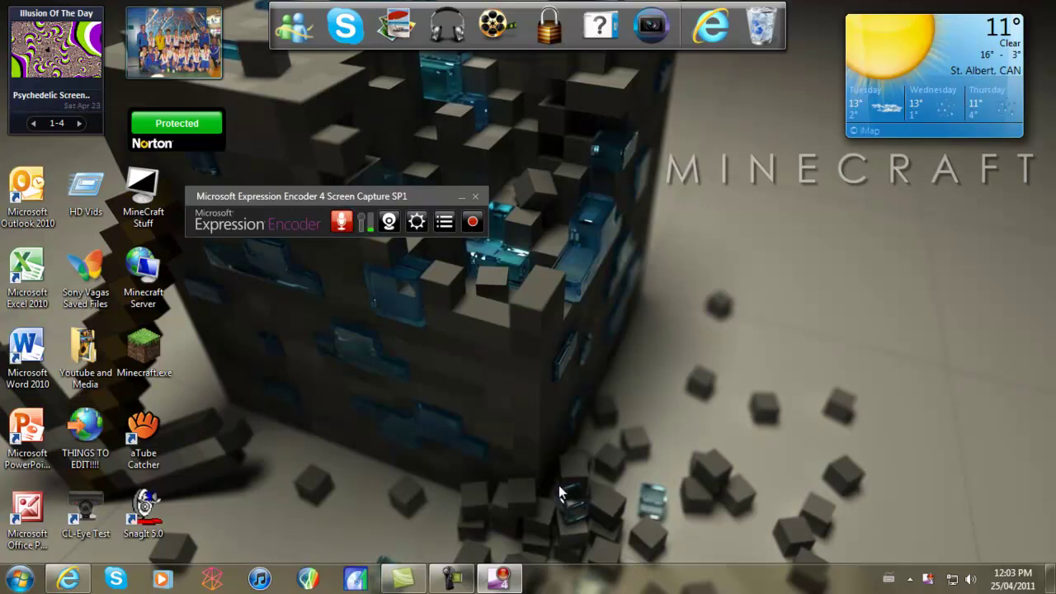
mouse_move(403, 582)
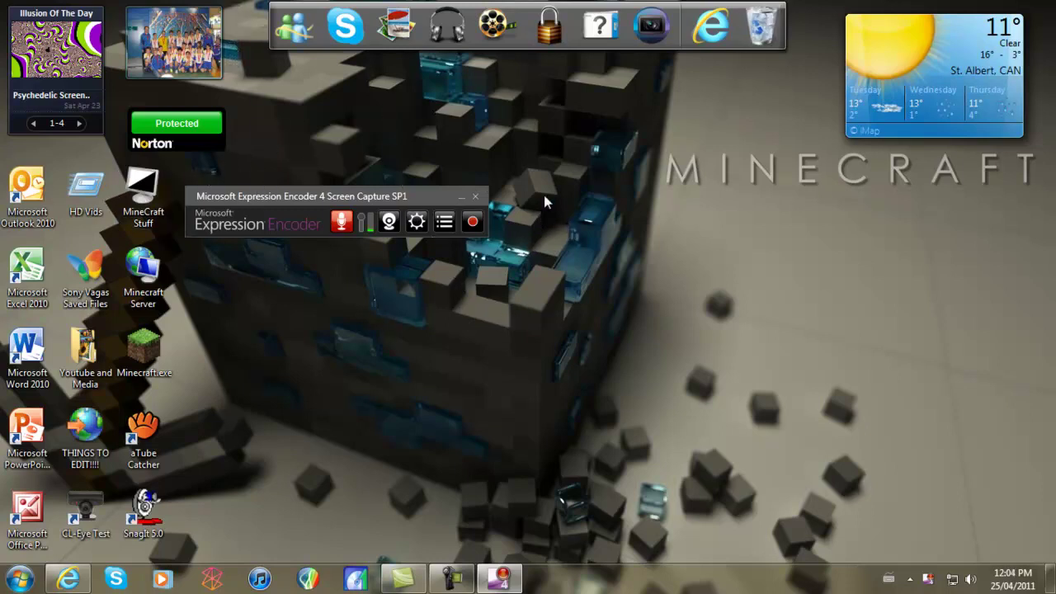
left_click(344, 226)
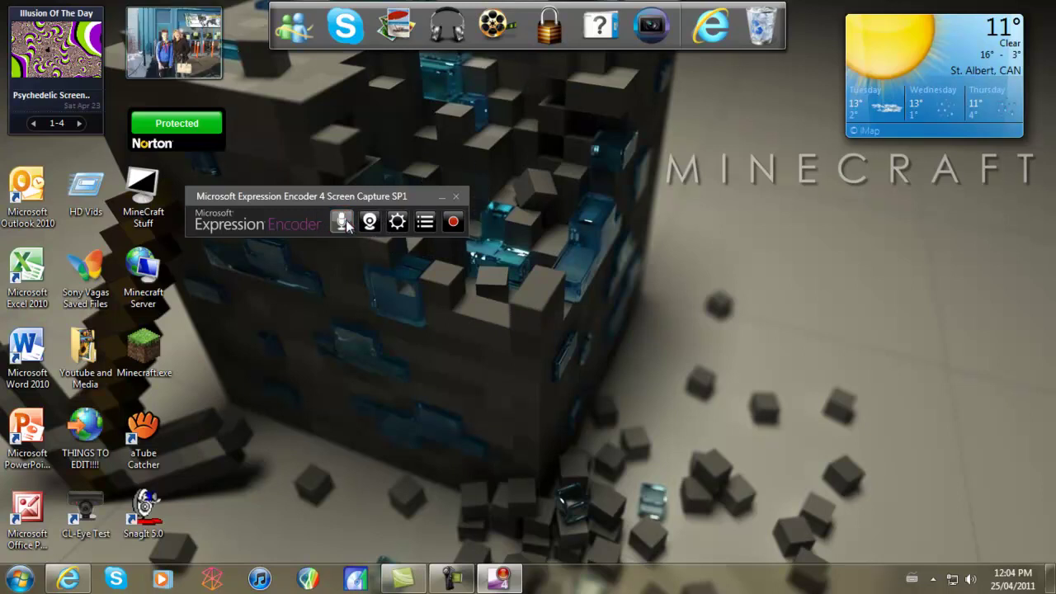
left_click(345, 225)
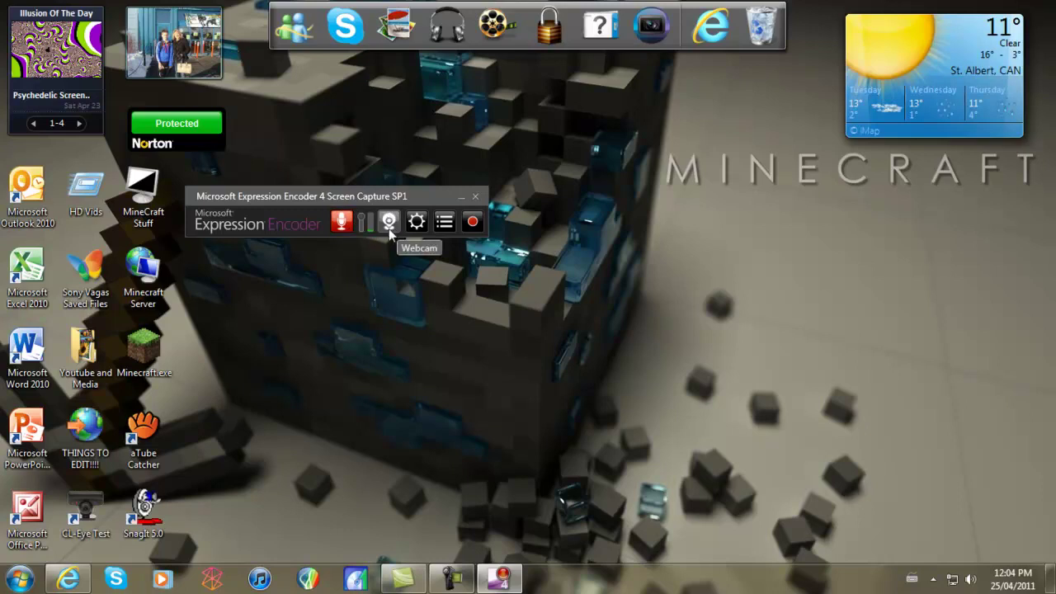
Set the screen capture Frame Rate to 30 fps in Options, then review the Camera settings
left_click(417, 221)
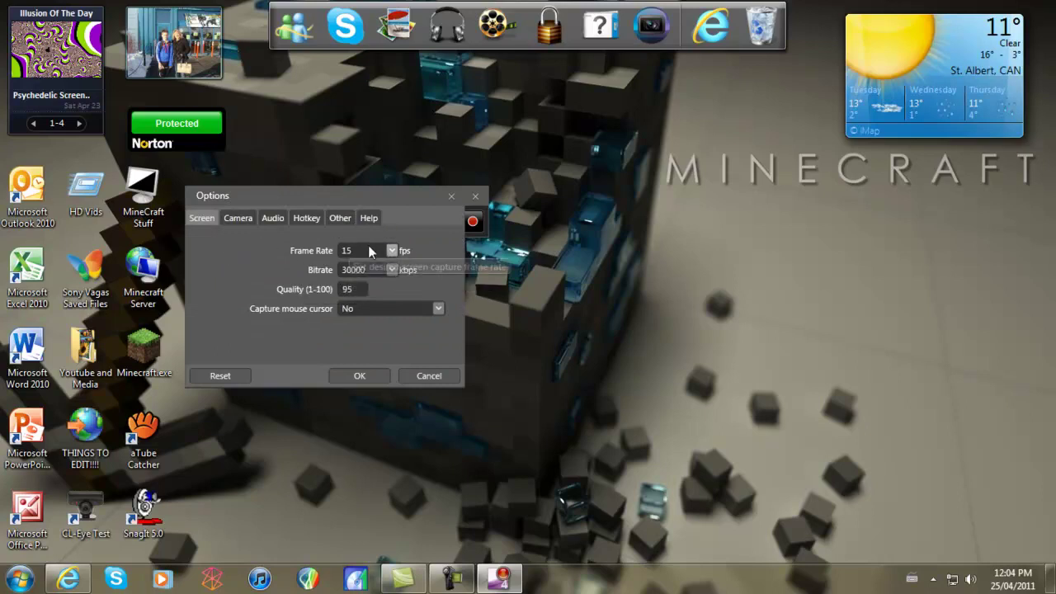
left_click(386, 248)
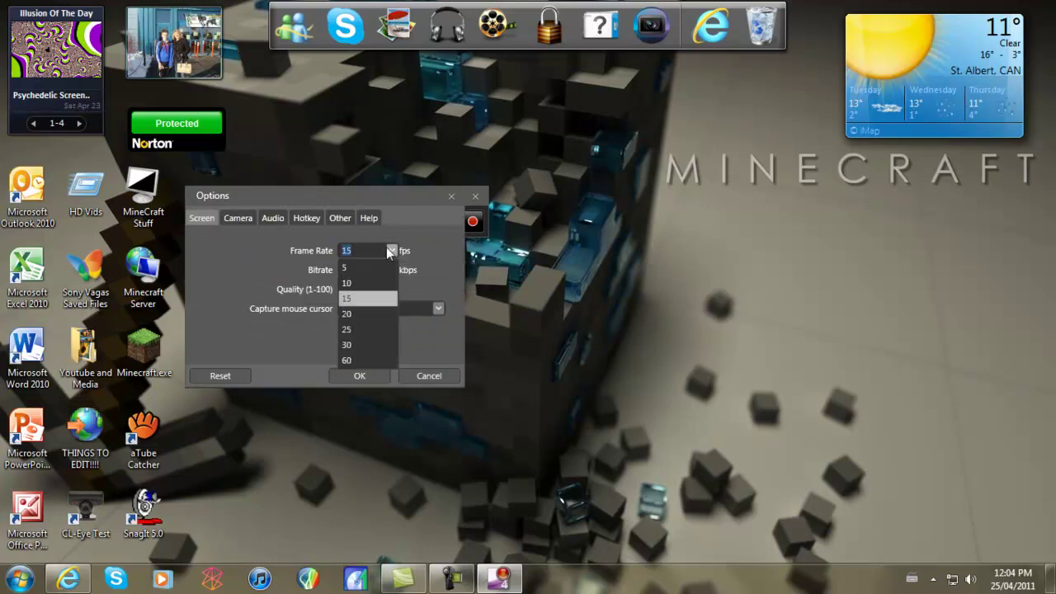
left_click(349, 345)
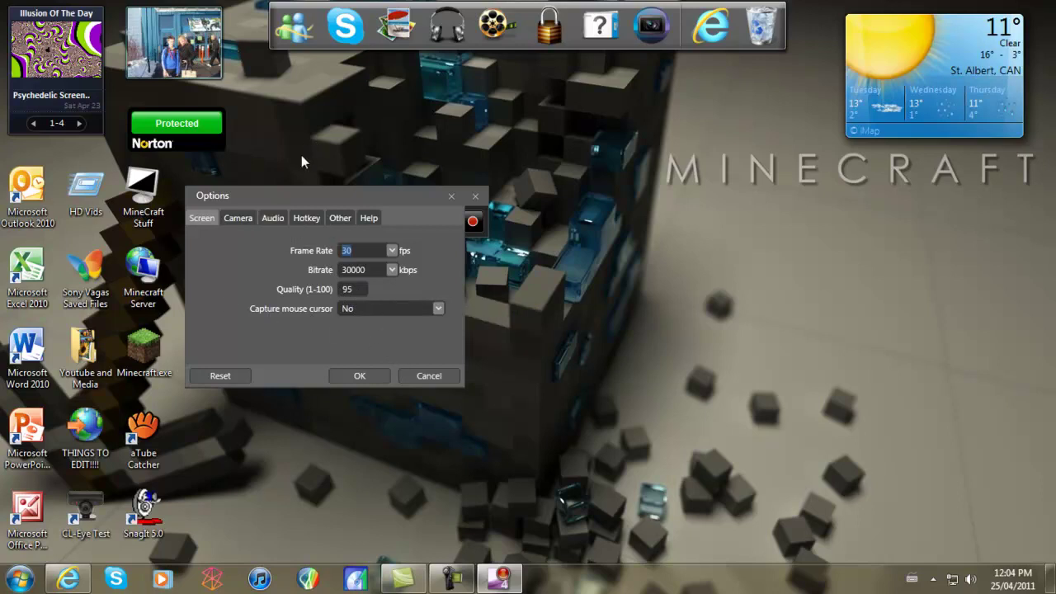
left_click(243, 220)
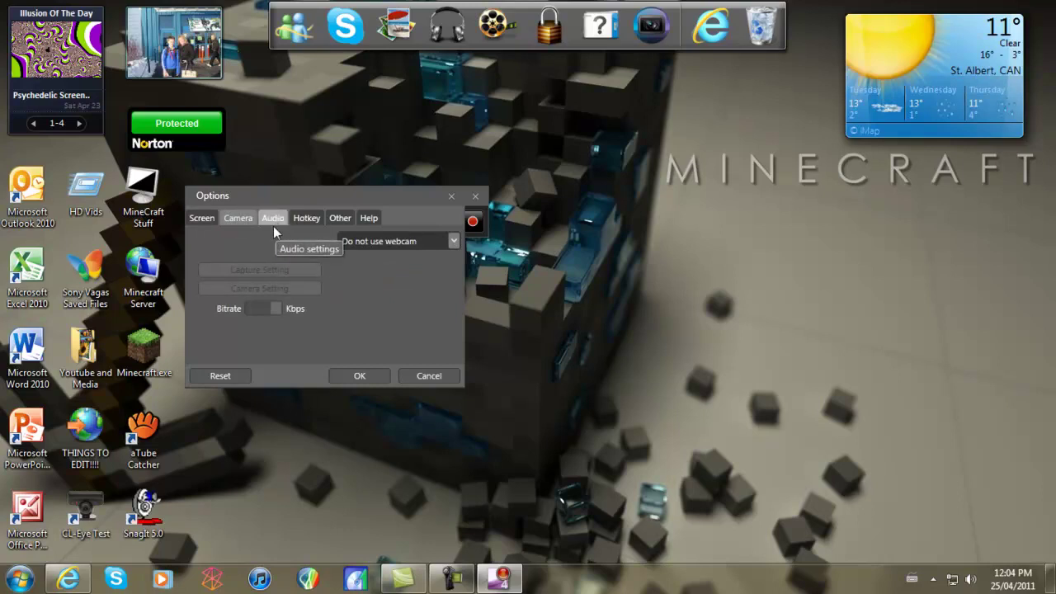
Record audio from Microphone (Turtle Beach USB Headset) instead of Internal Mic (IDT)
left_click(274, 225)
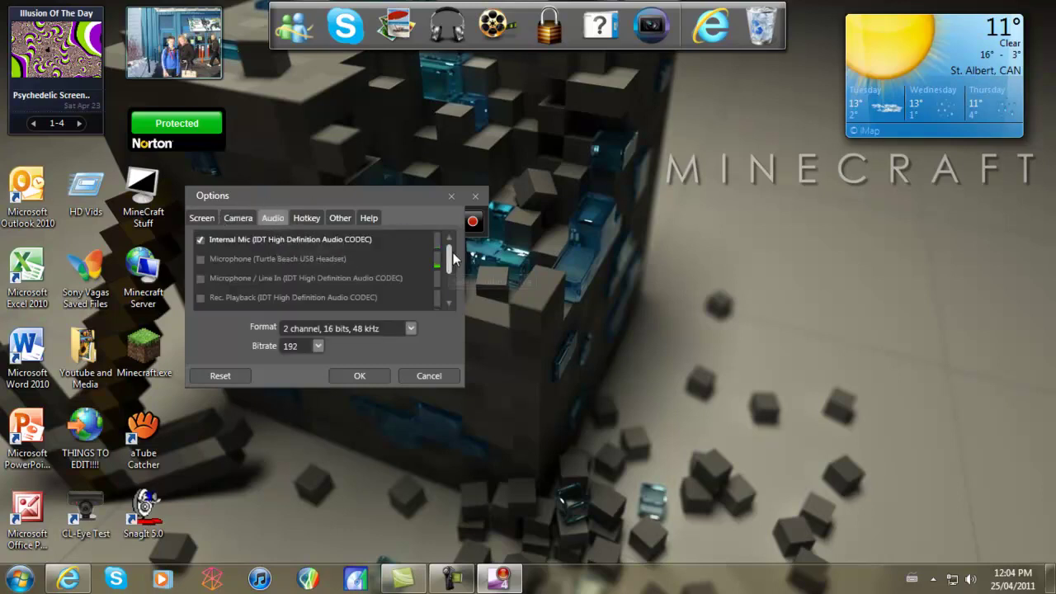
left_click_drag(450, 250, 457, 282)
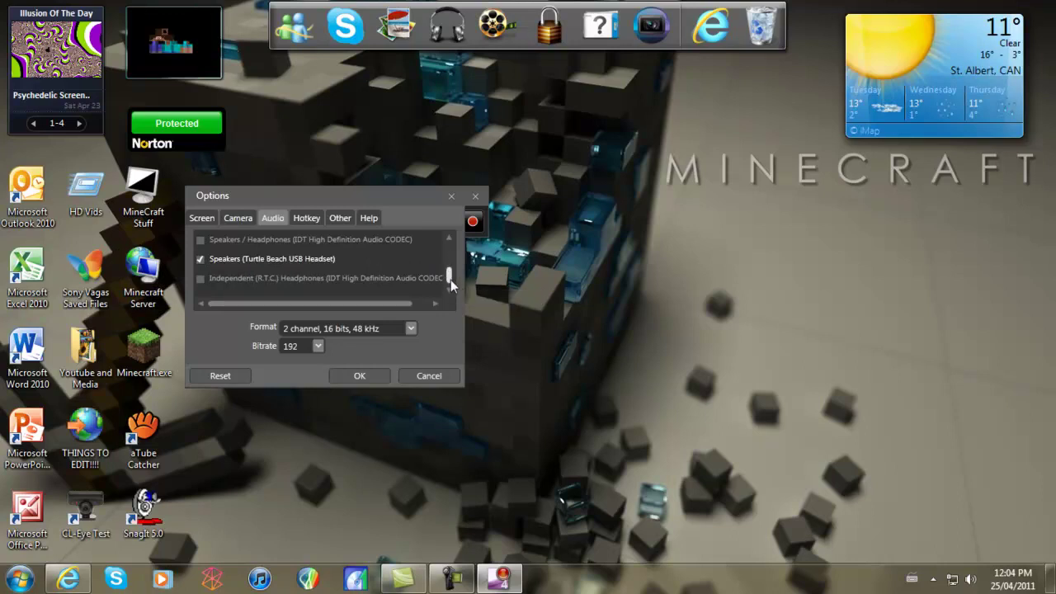
left_click_drag(450, 277, 447, 264)
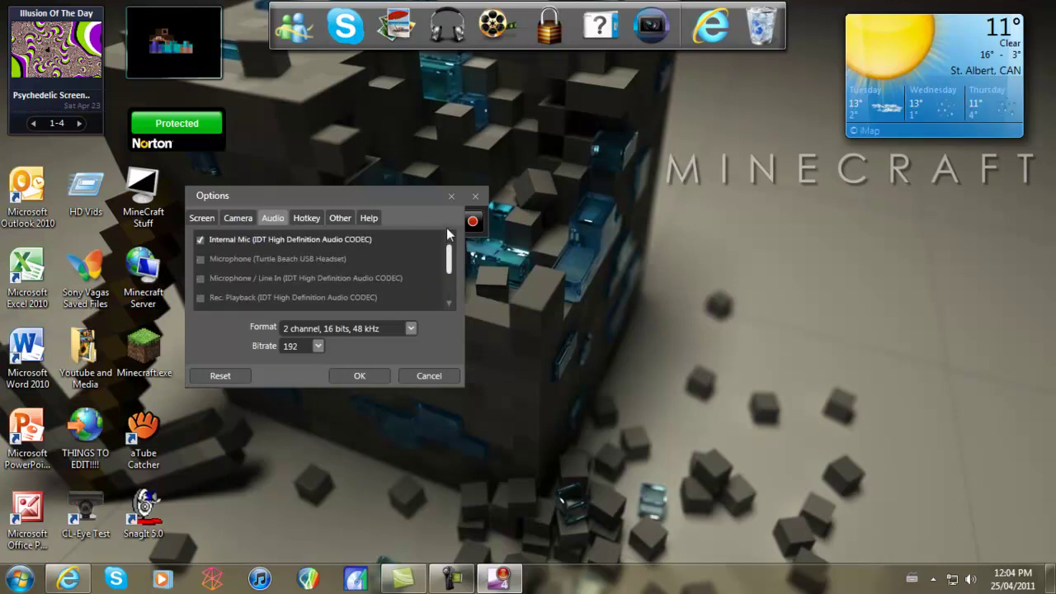
left_click(201, 259)
left_click(200, 240)
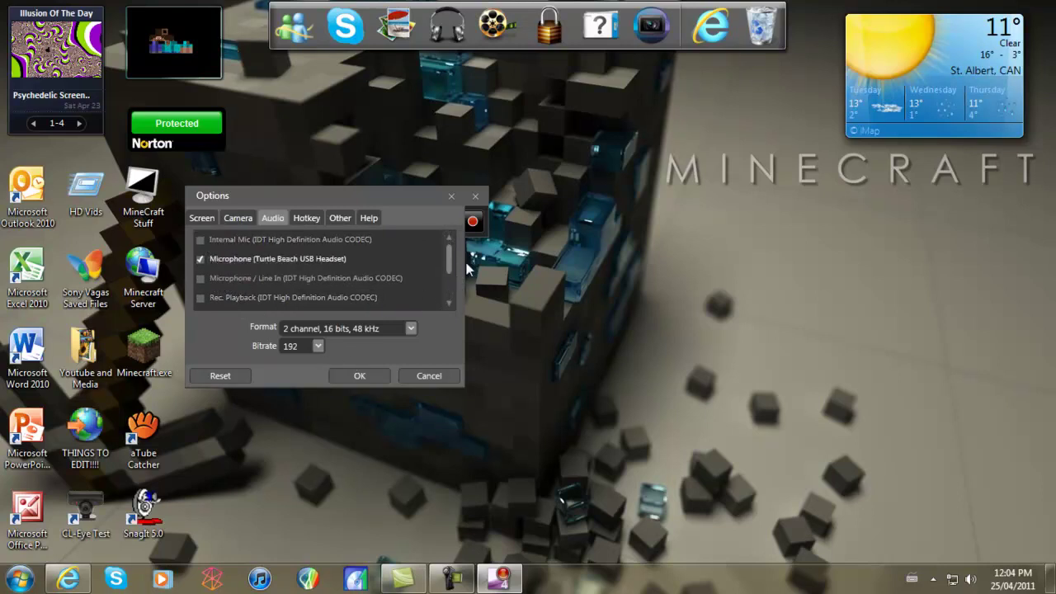
scroll(450, 263, "down", 1)
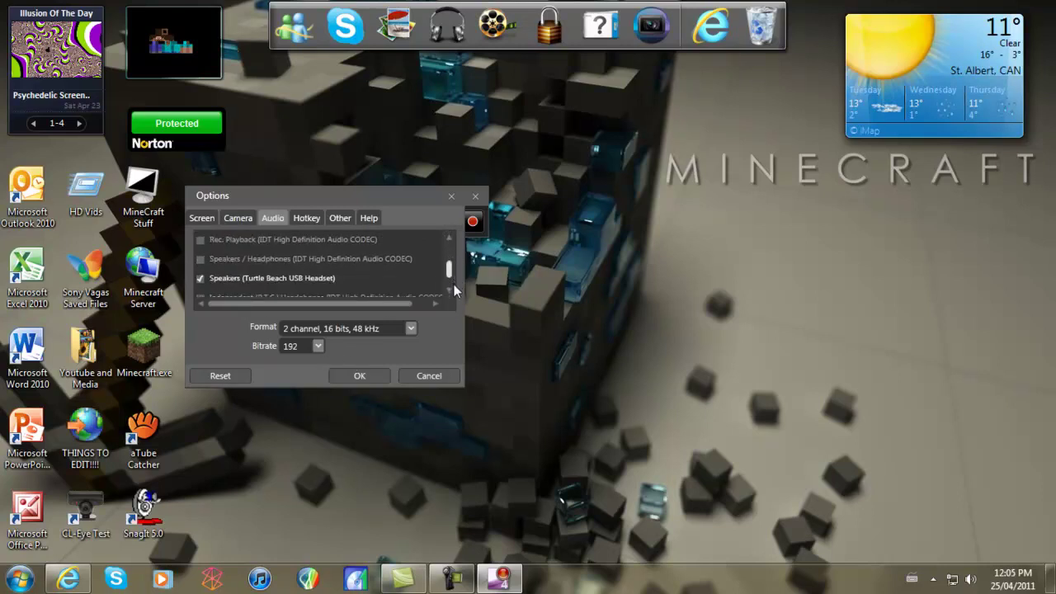
scroll(454, 300, "down", 1)
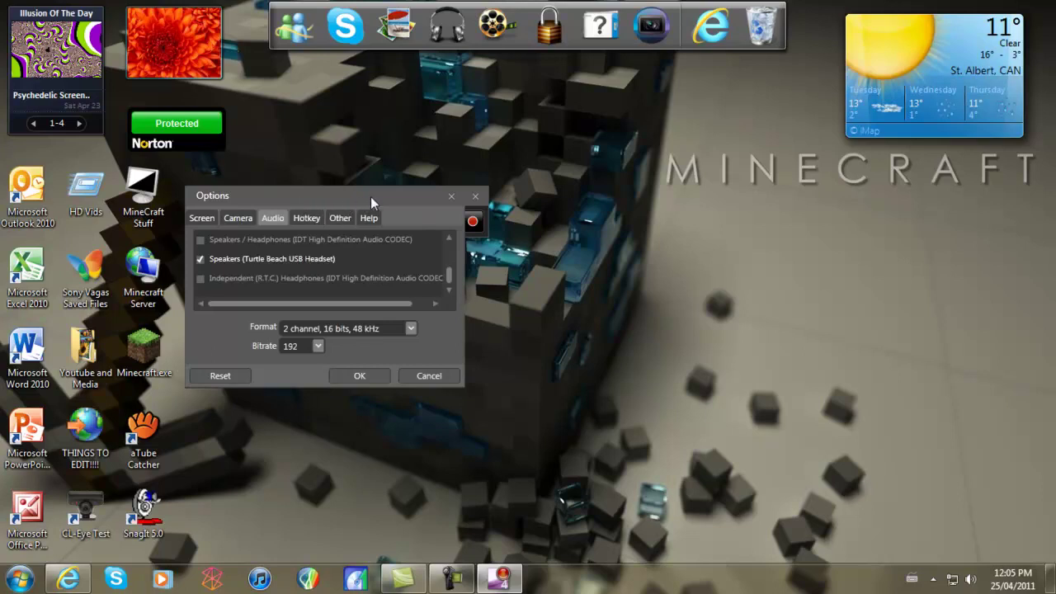
Review the Hotkey, Other and Screen settings, then confirm the Options dialog with OK
left_click(318, 215)
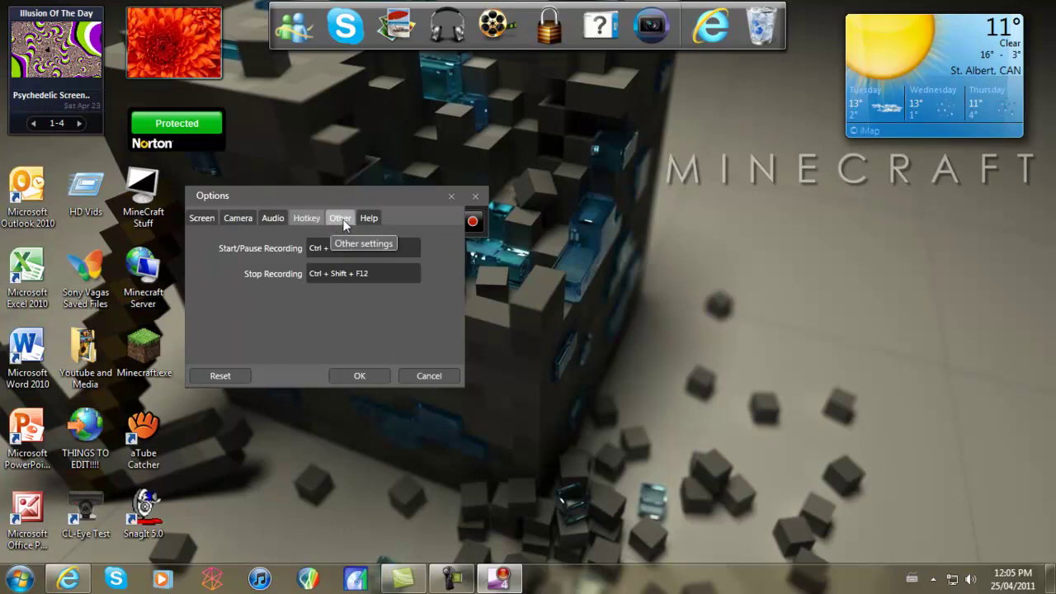
left_click(344, 224)
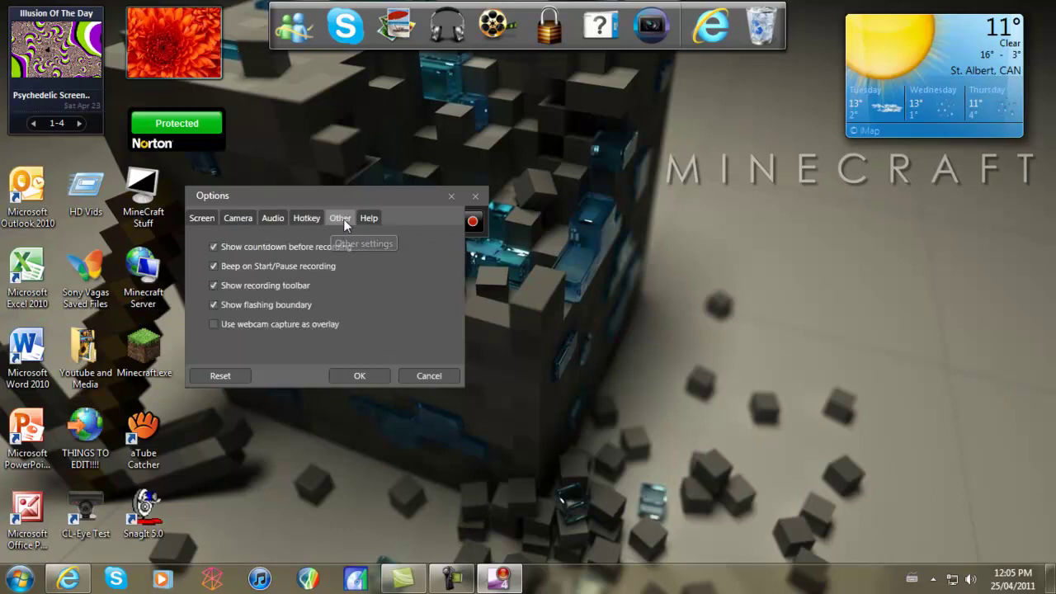
left_click(204, 217)
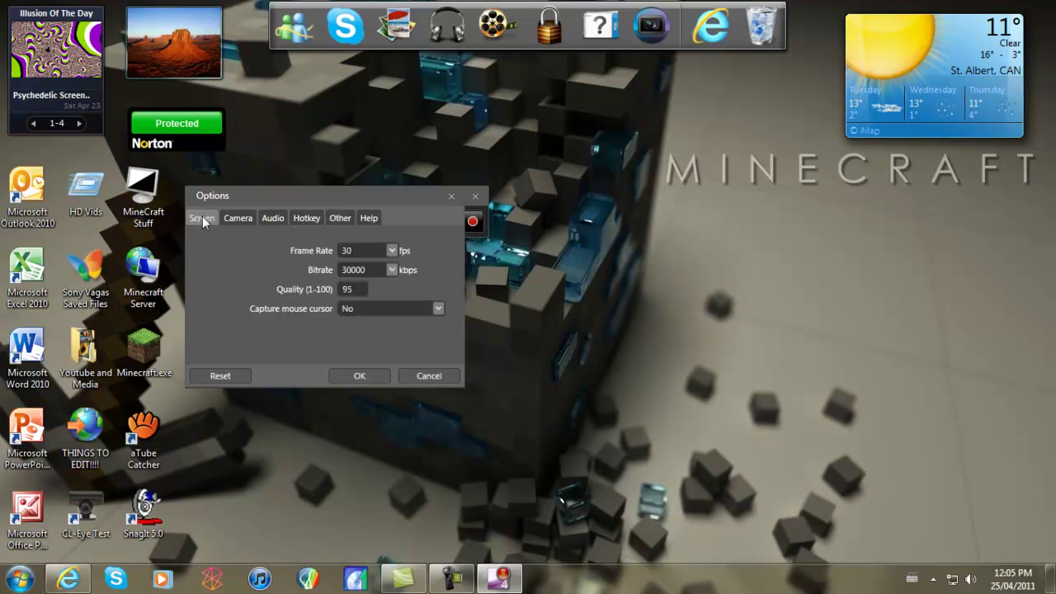
left_click(450, 197)
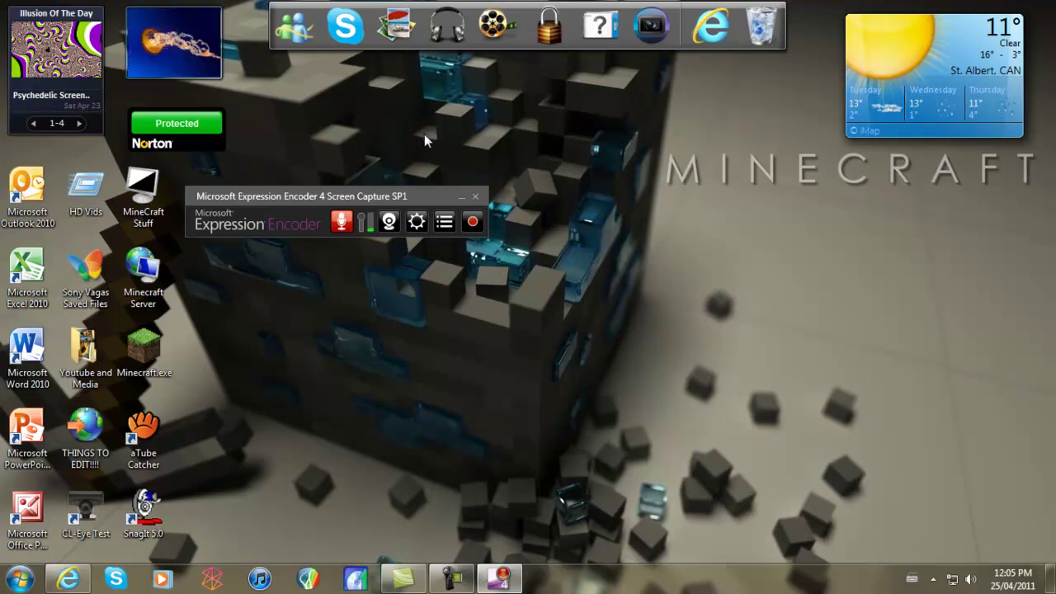
Start recording the full 1368 × 768 screen, accepting the hidden-toolbar warning
left_click(473, 222)
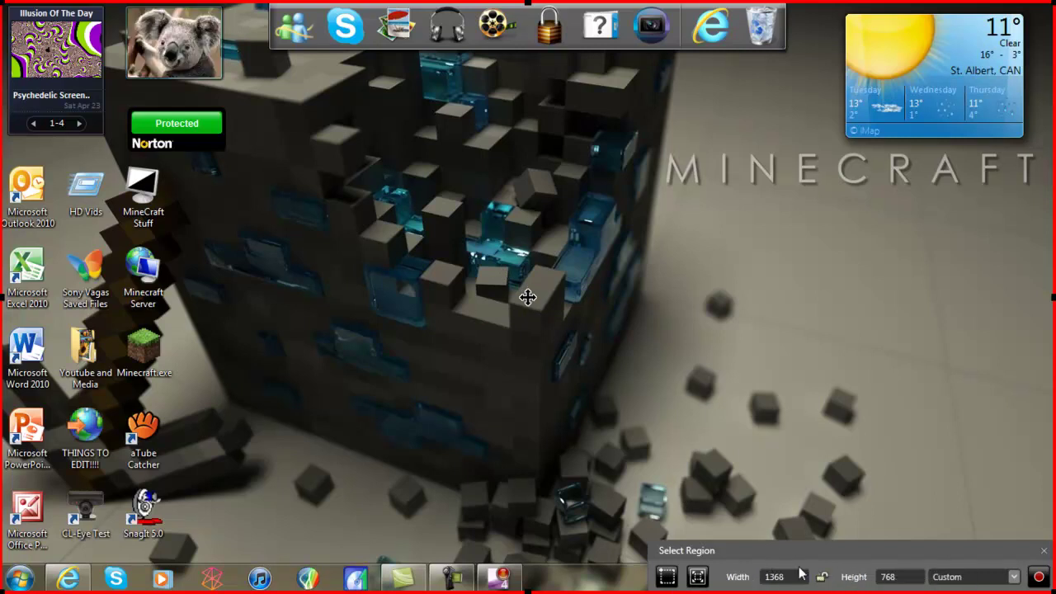
left_click(1036, 578)
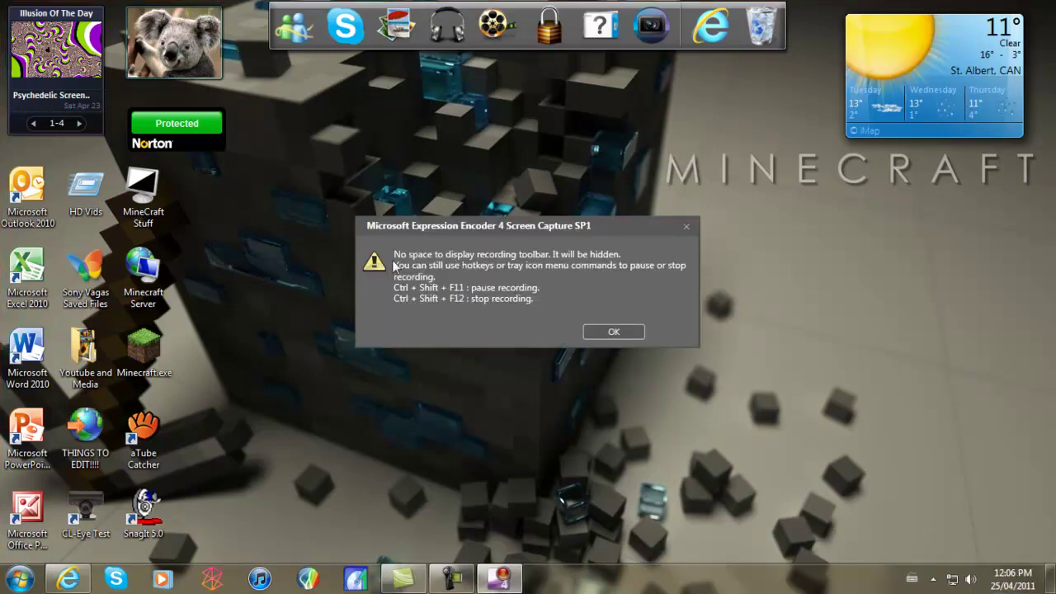
left_click(604, 332)
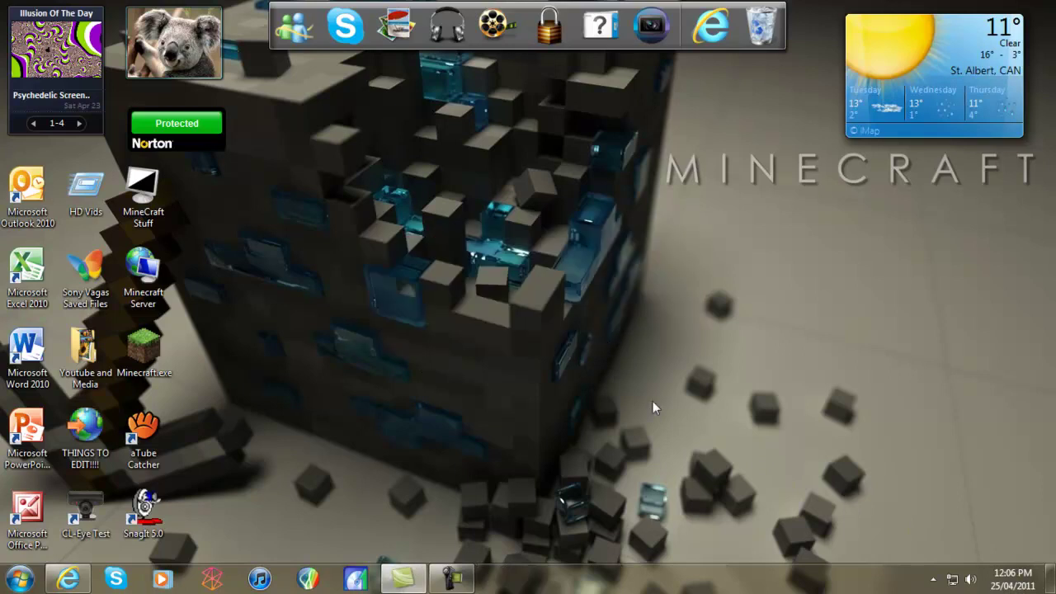
left_click(933, 580)
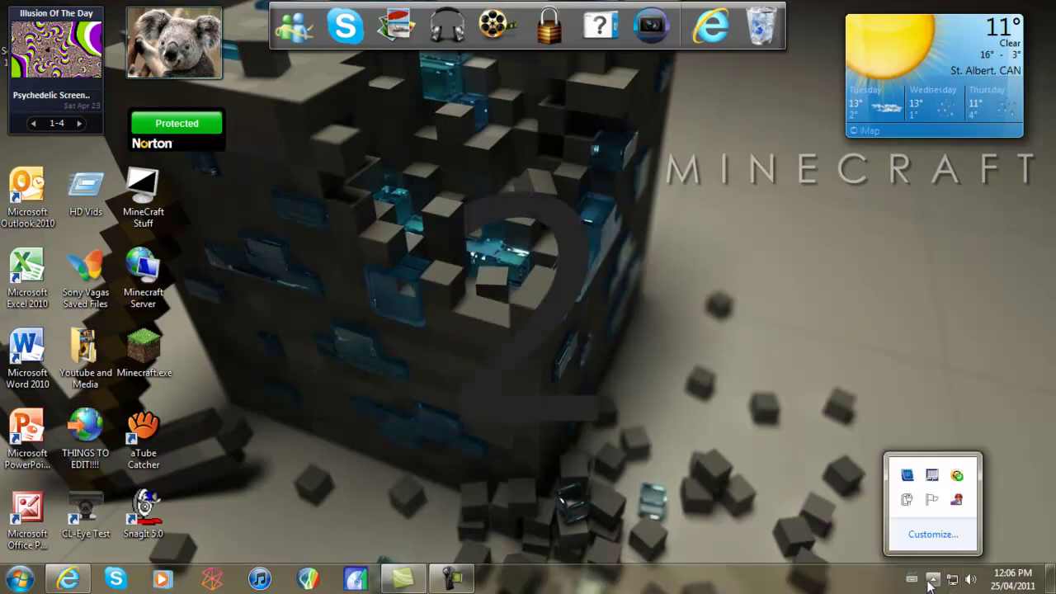
Close the tray icon list and shift the nine top-left desktop icons aside
left_click(746, 458)
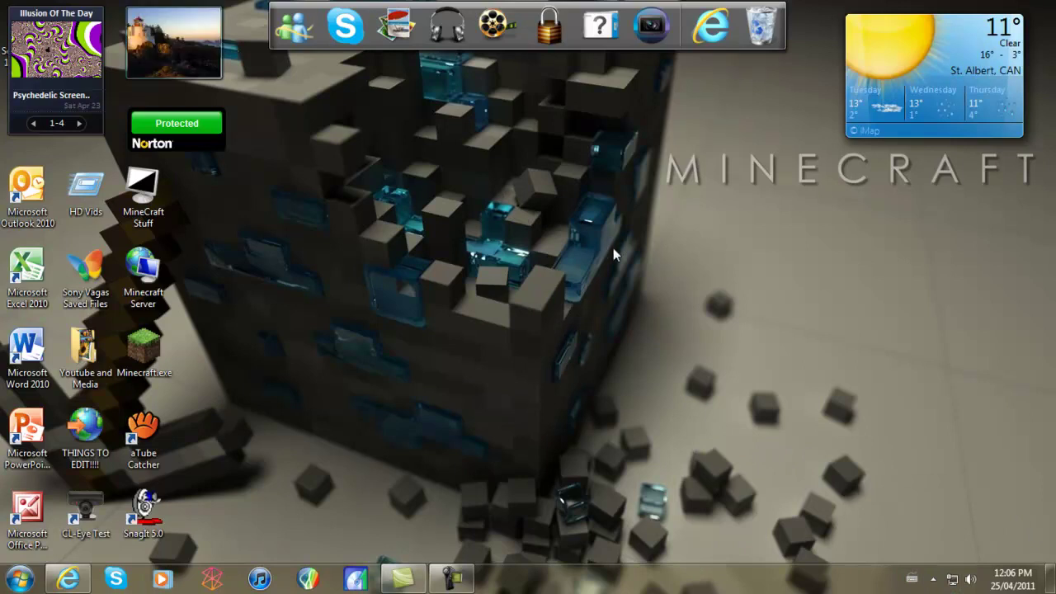
left_click_drag(270, 370, 1, 132)
left_click_drag(86, 206, 172, 228)
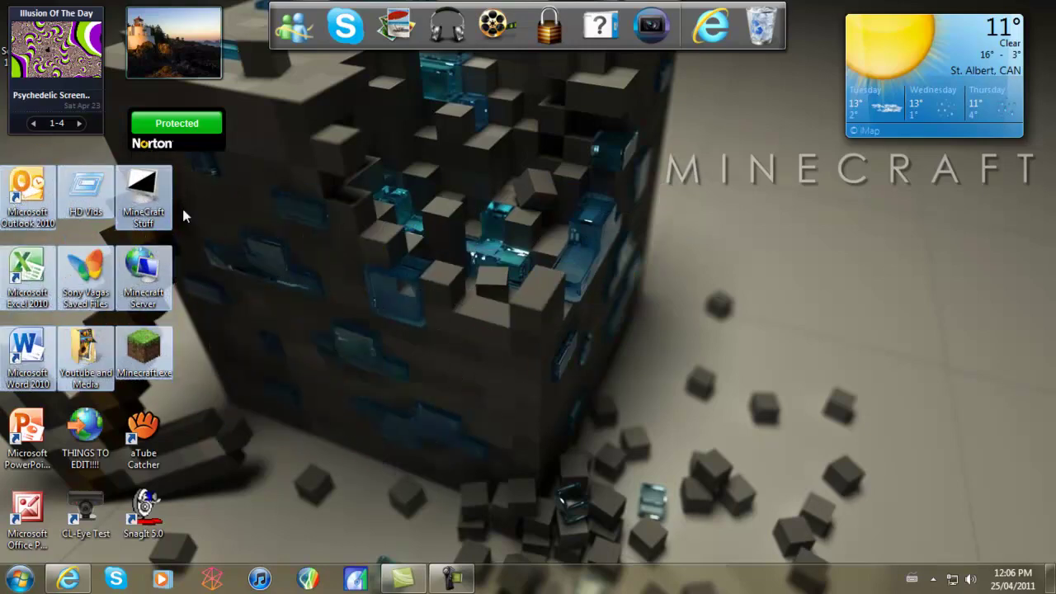
left_click(323, 194)
left_click_drag(359, 180, 567, 239)
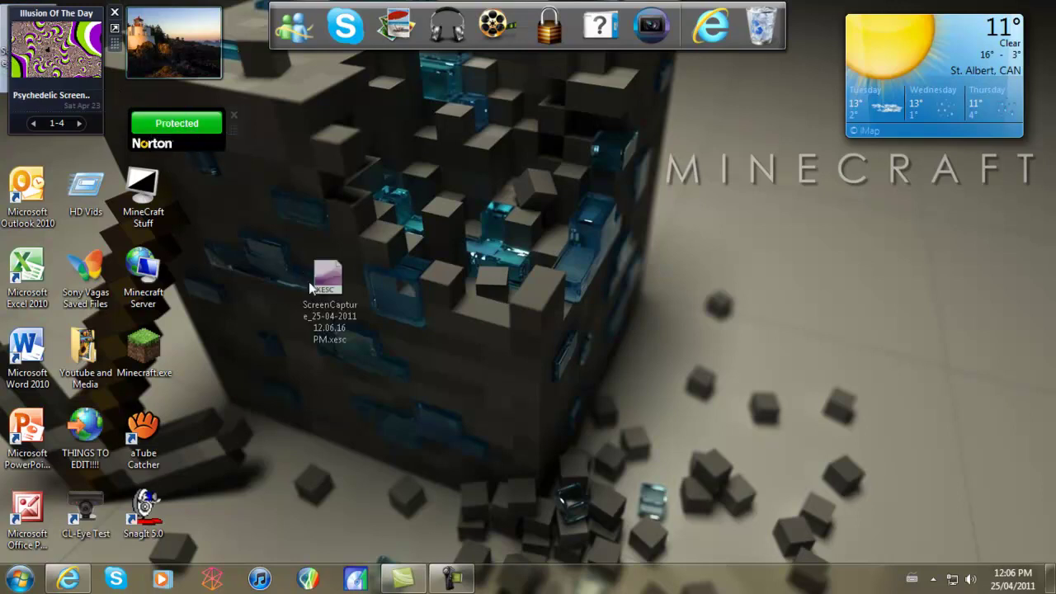
Move the ScreenCapture_25-04-2011 12.06.16 PM.xesc icon up near the desktop's top centre
left_click_drag(309, 283, 356, 300)
left_click_drag(424, 302, 450, 152)
left_click(585, 209)
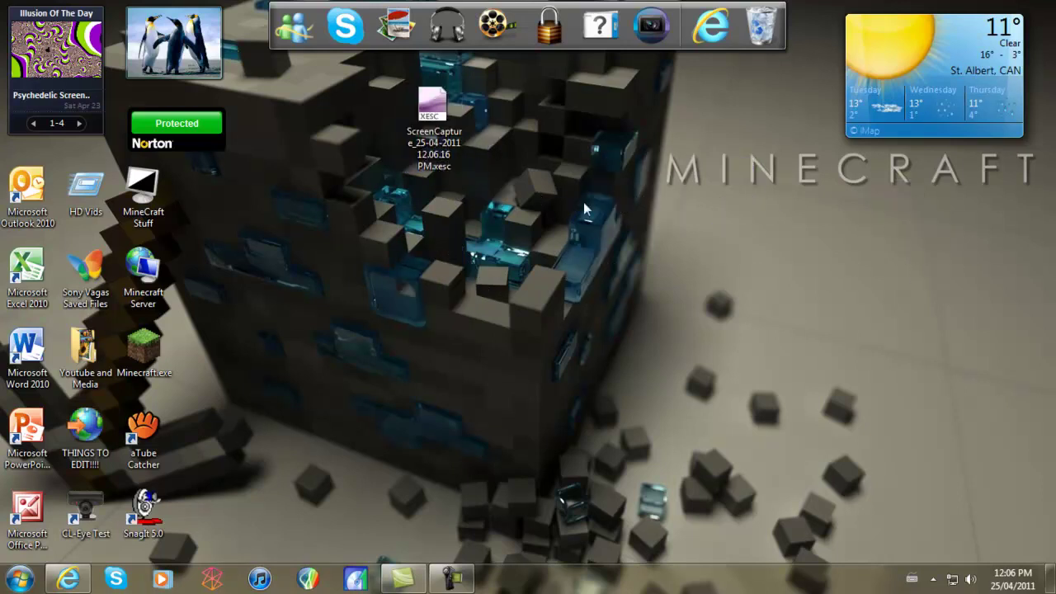
Stop the first recording from the Encoder tray icon's menu
left_click(933, 579)
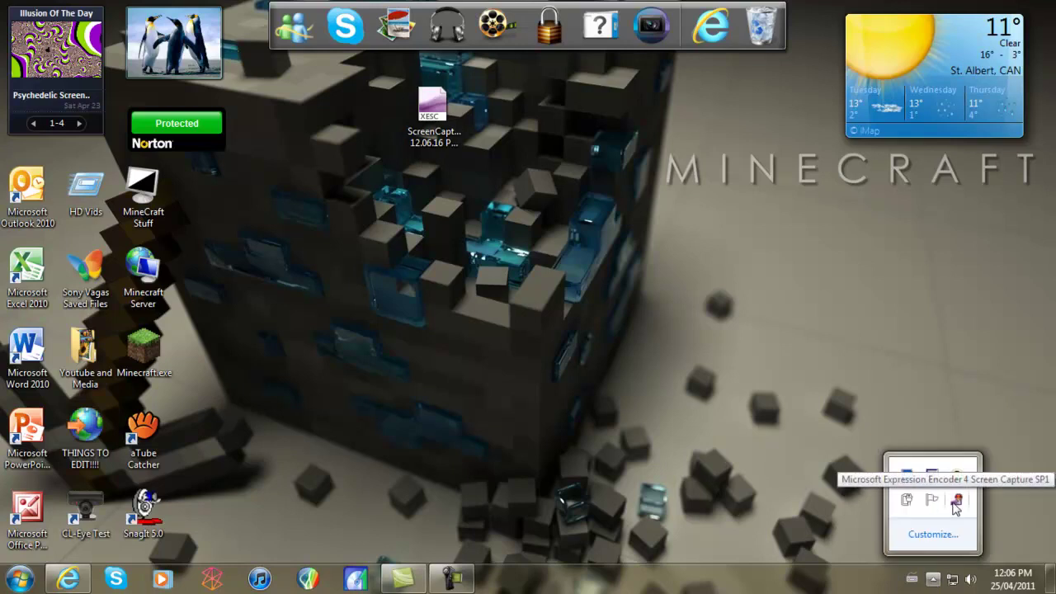
right_click(954, 504)
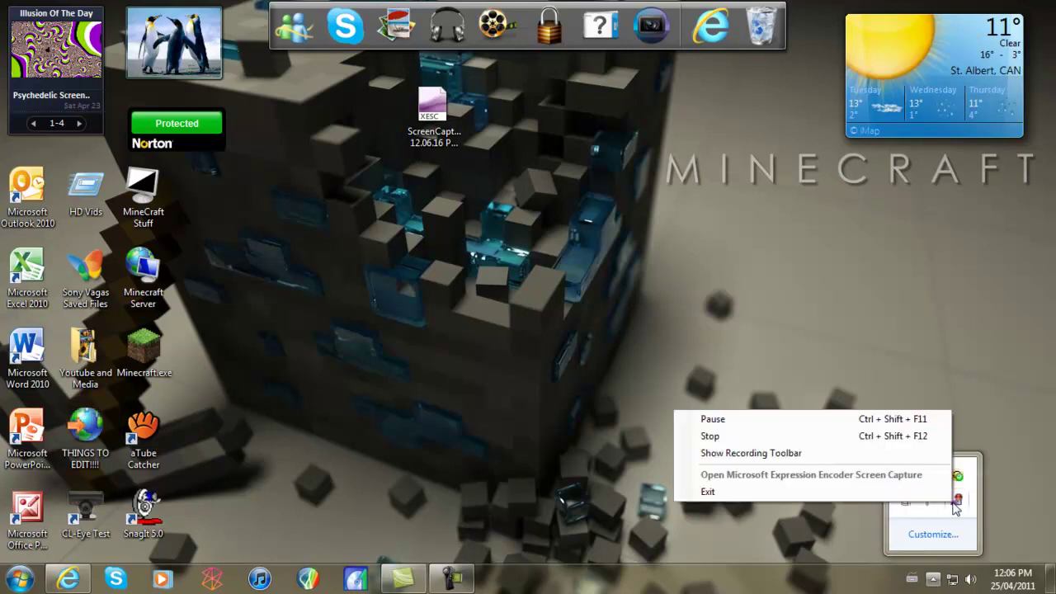
left_click(771, 439)
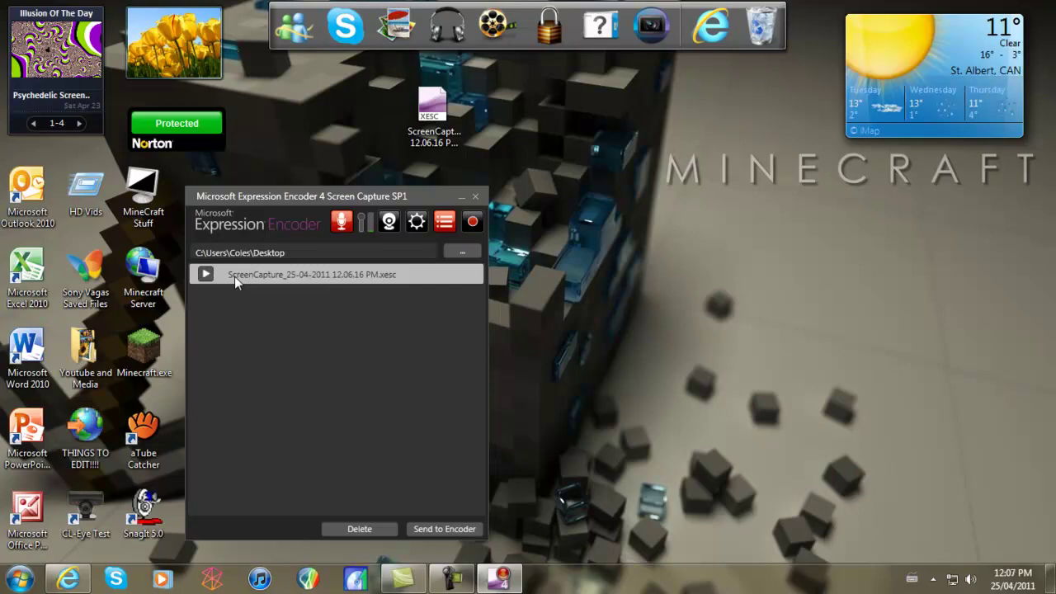
Start a second full-screen recording, dismissing the toolbar warning with OK
left_click(472, 224)
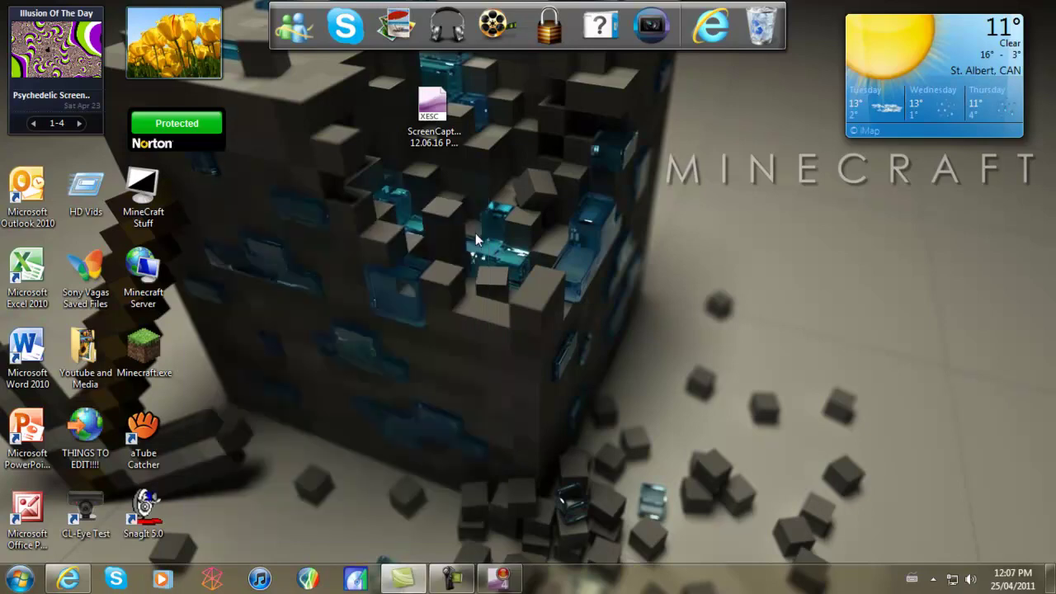
left_click(1033, 576)
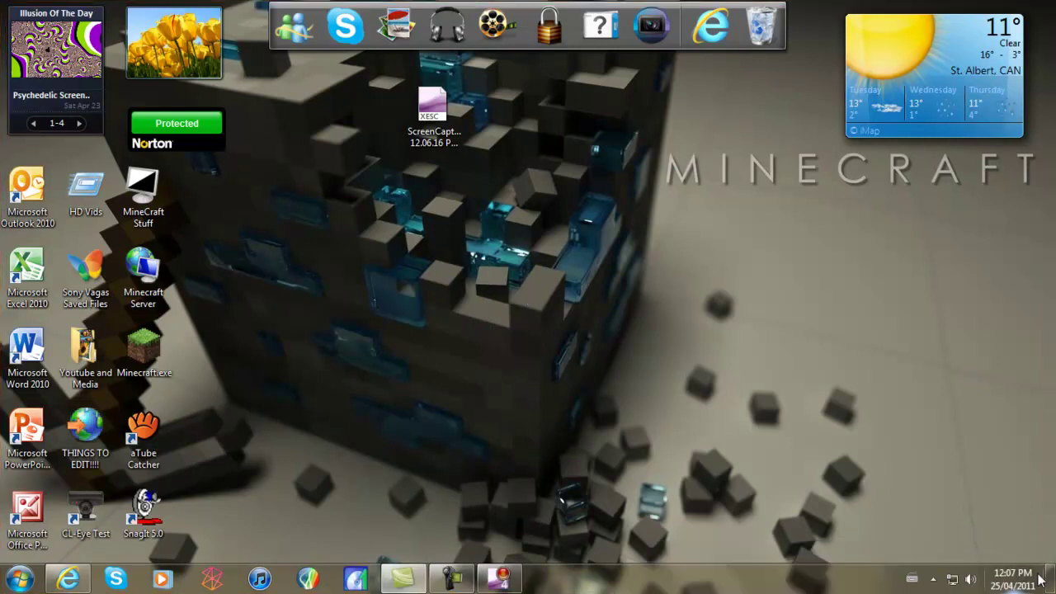
left_click(614, 331)
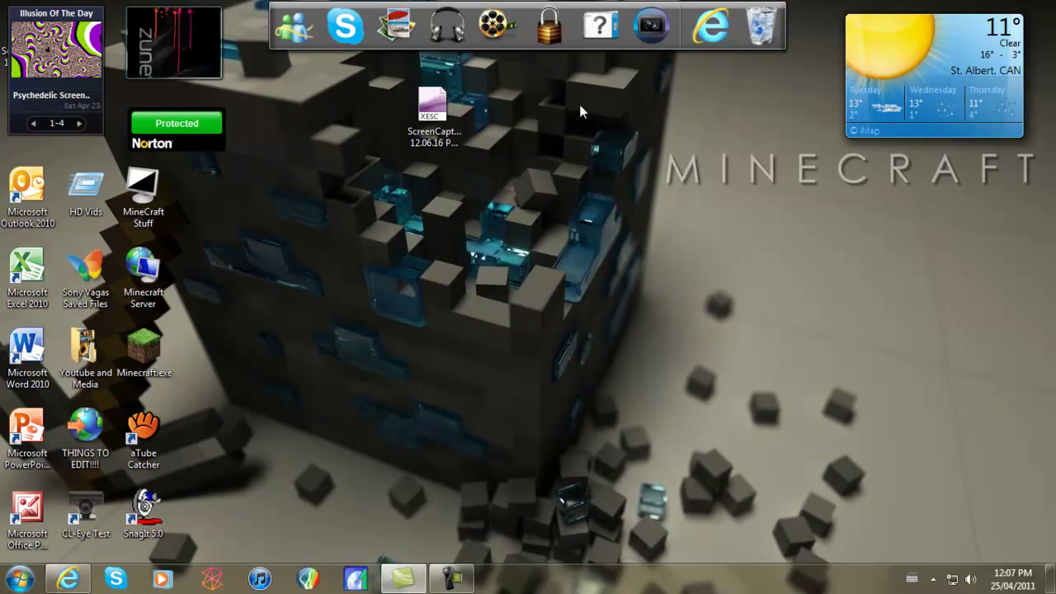
Place the new 12.07.06 clip icon beside the 12.06.16 clip on the desktop
left_click_drag(447, 128, 647, 235)
left_click_drag(428, 155, 221, 75)
left_click_drag(346, 149, 492, 289)
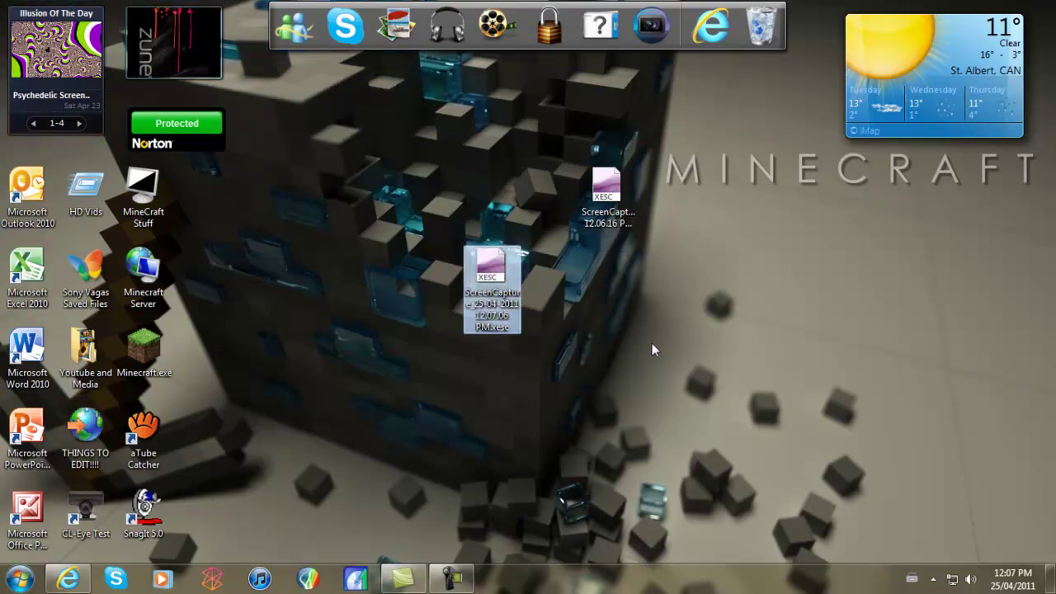
Stop the second recording from the Encoder tray icon's menu
left_click(935, 581)
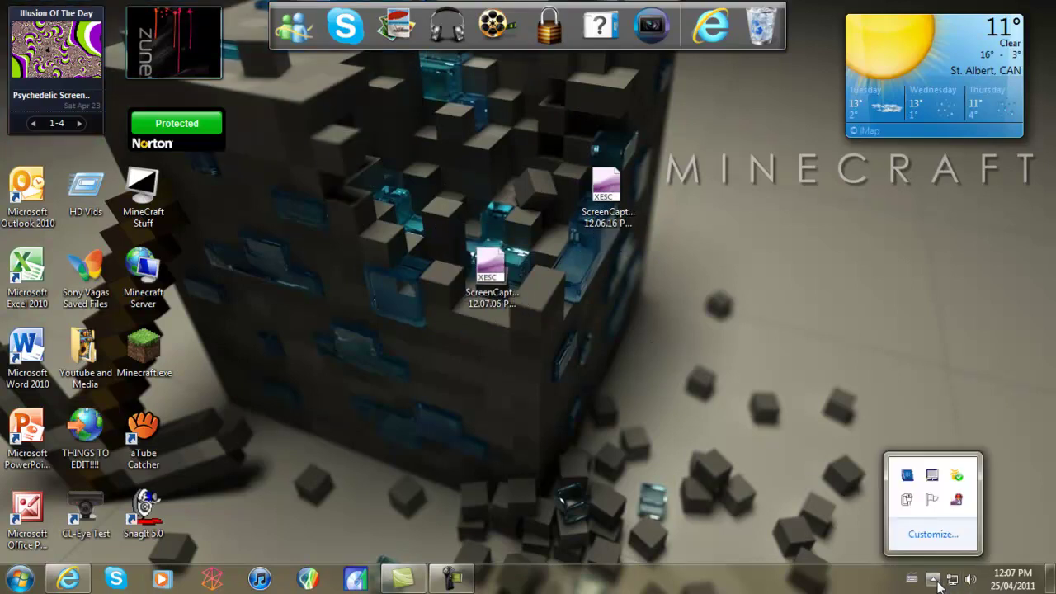
right_click(959, 502)
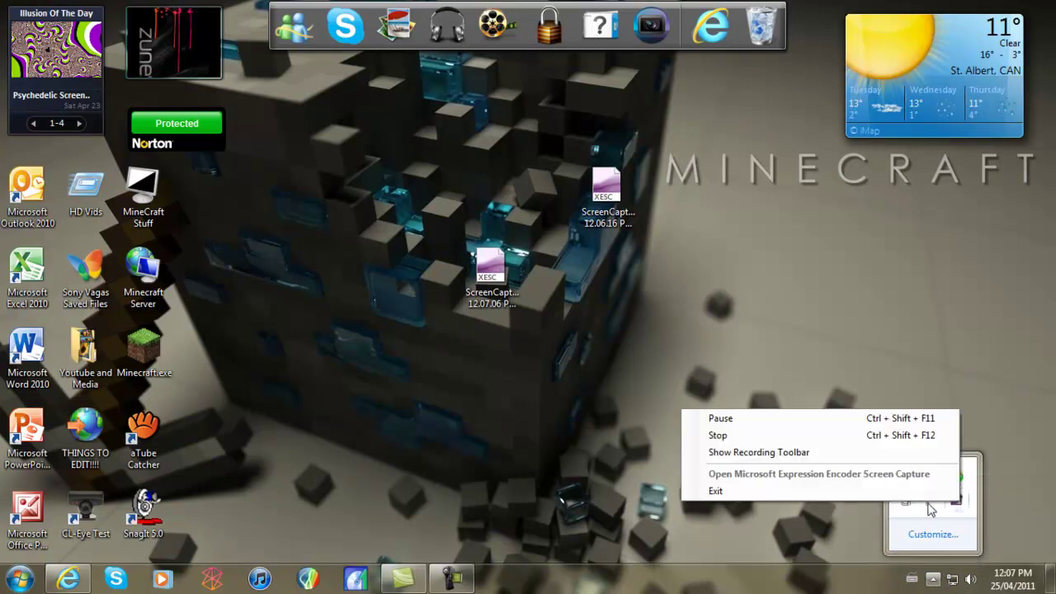
left_click(829, 438)
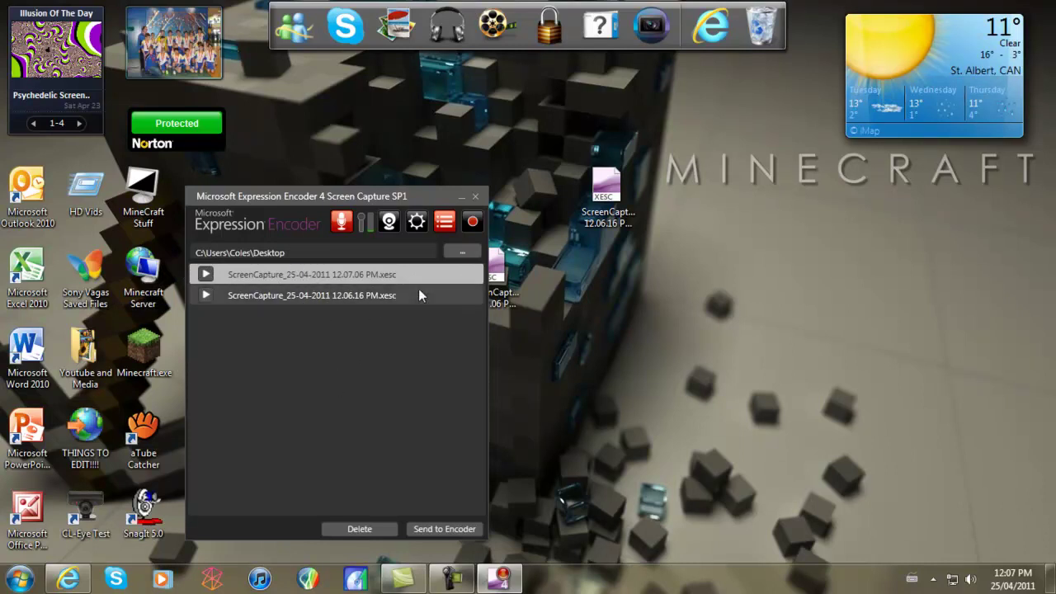
Send ScreenCapture_25-04-2011 12.07.06 PM.xesc to Expression Encoder 4
left_click(452, 532)
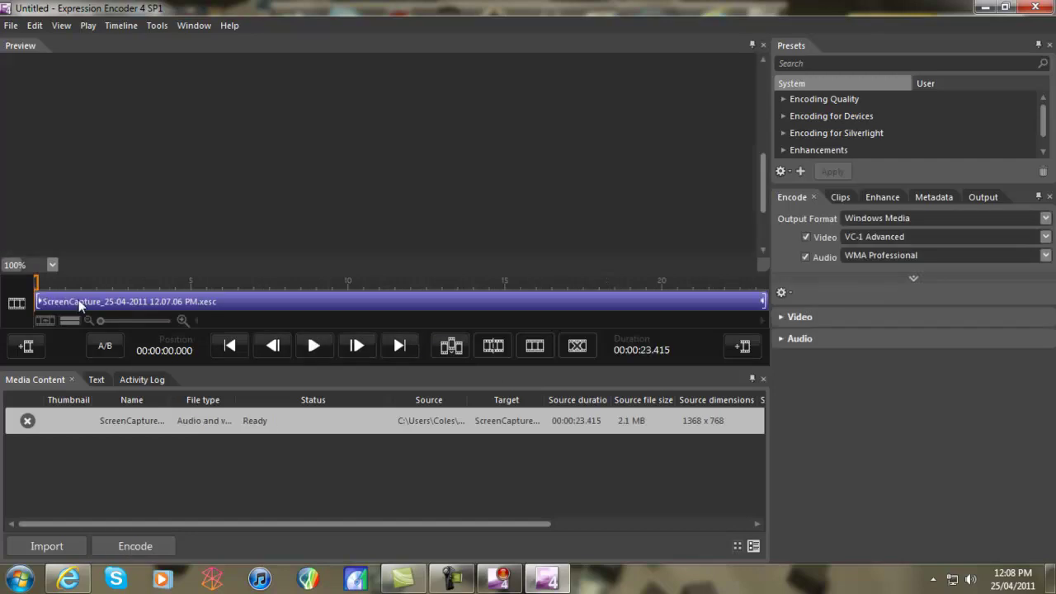
Move the playhead to about 3.8 seconds and zoom the preview out to 33.33%
left_click(79, 300)
left_click(175, 302)
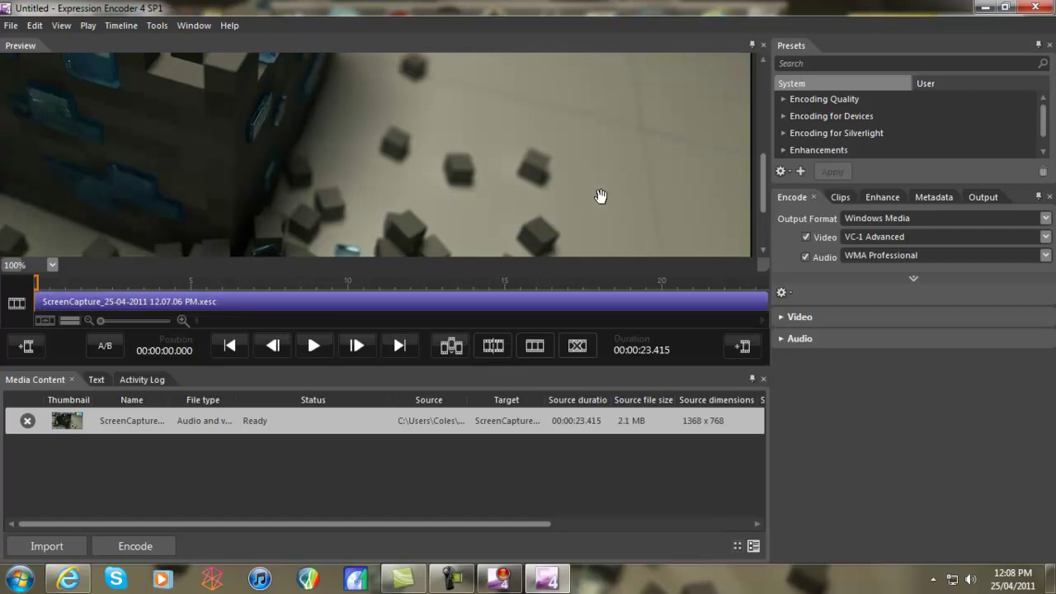
scroll(65, 217, "down", 2)
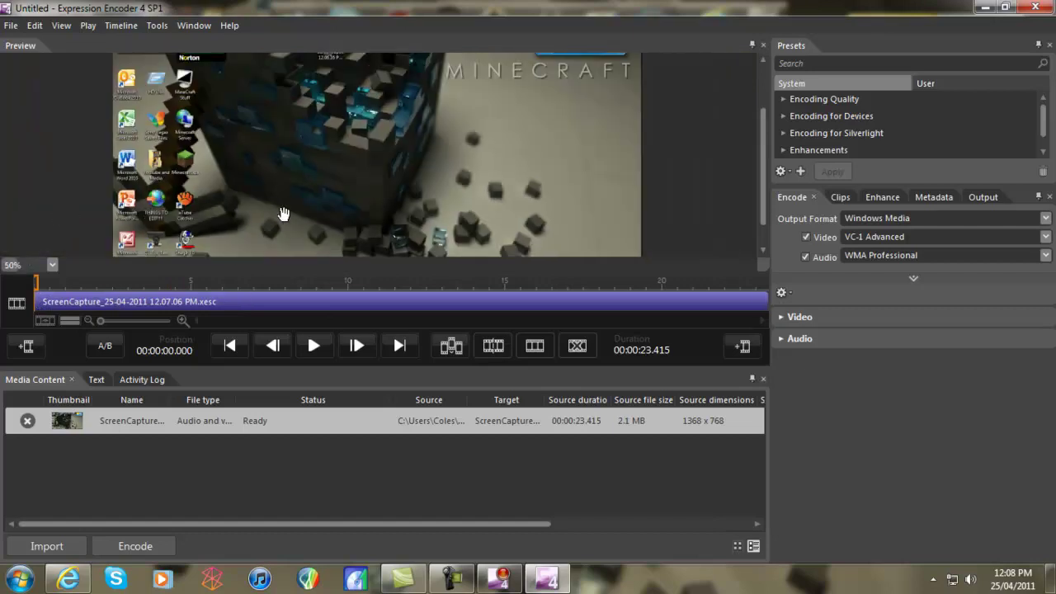
scroll(285, 212, "down", 2)
scroll(284, 213, "up", 1)
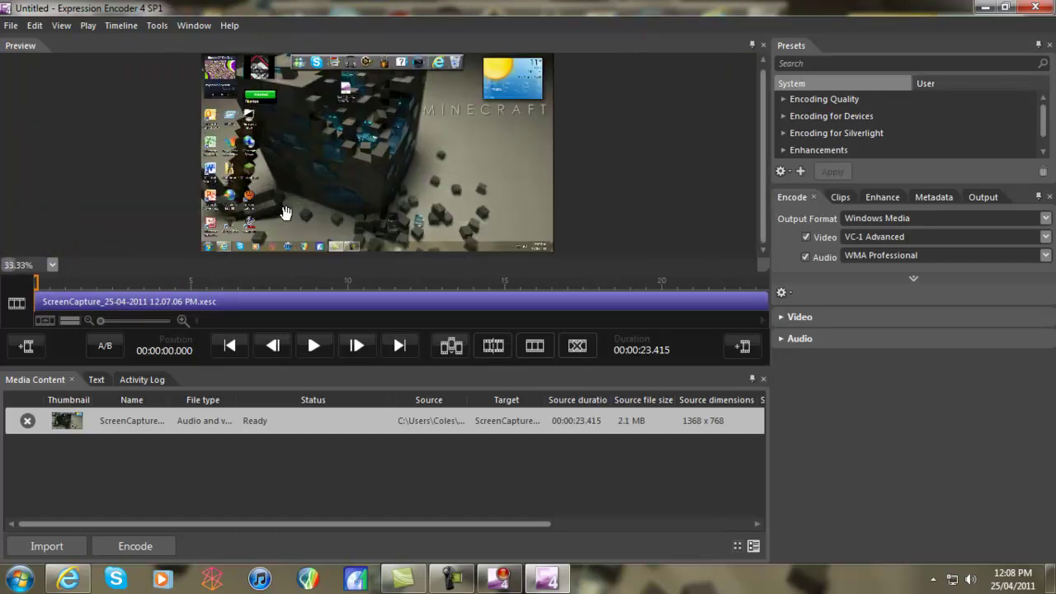
left_click(154, 290)
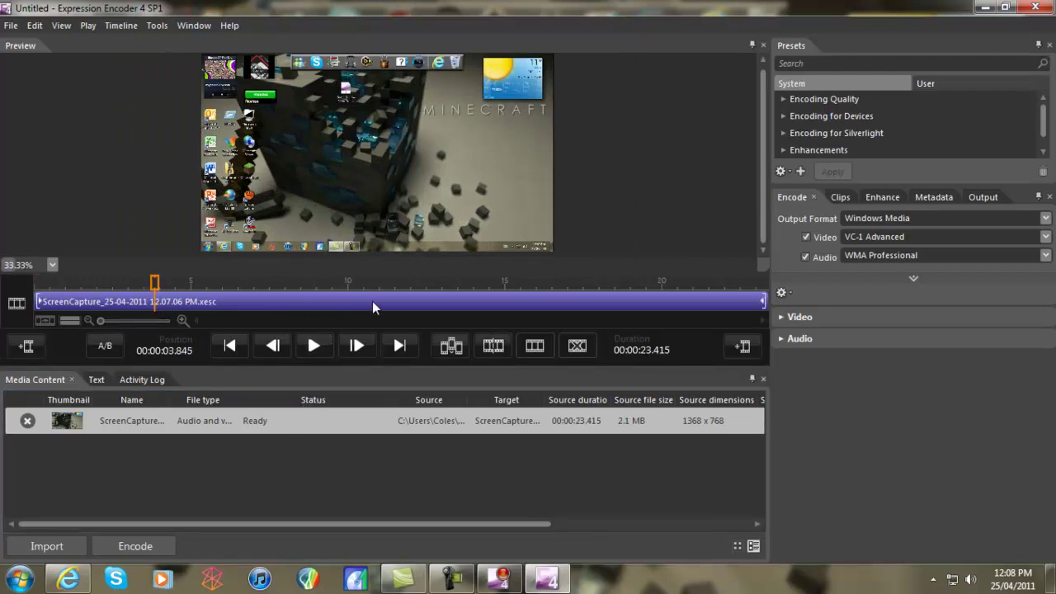
left_click_drag(414, 299, 19, 294)
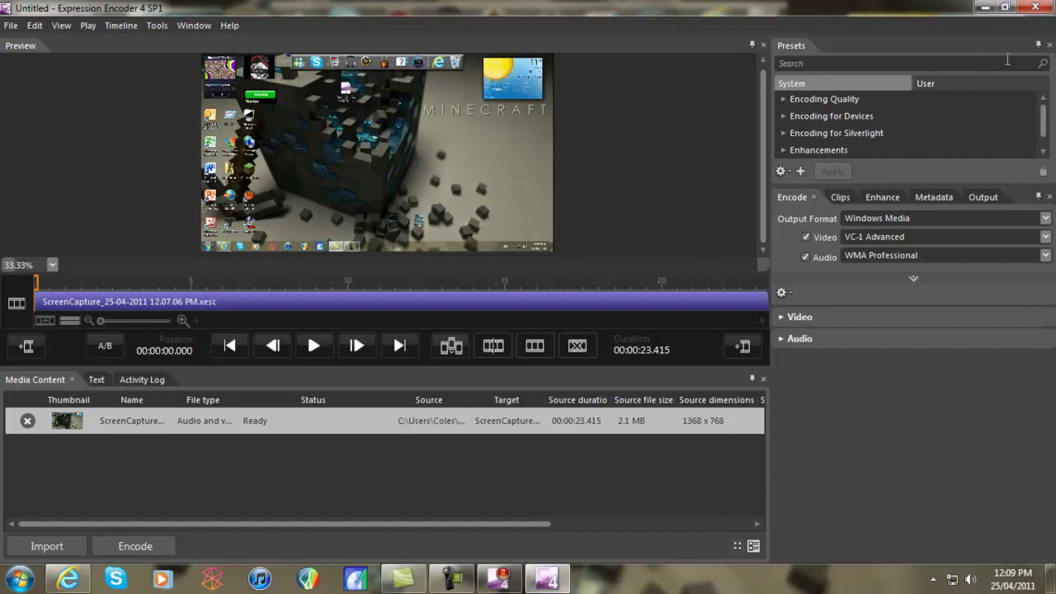
Close Expression Encoder and the Screen Capture window, then stop the Camtasia recording
left_click(1046, 6)
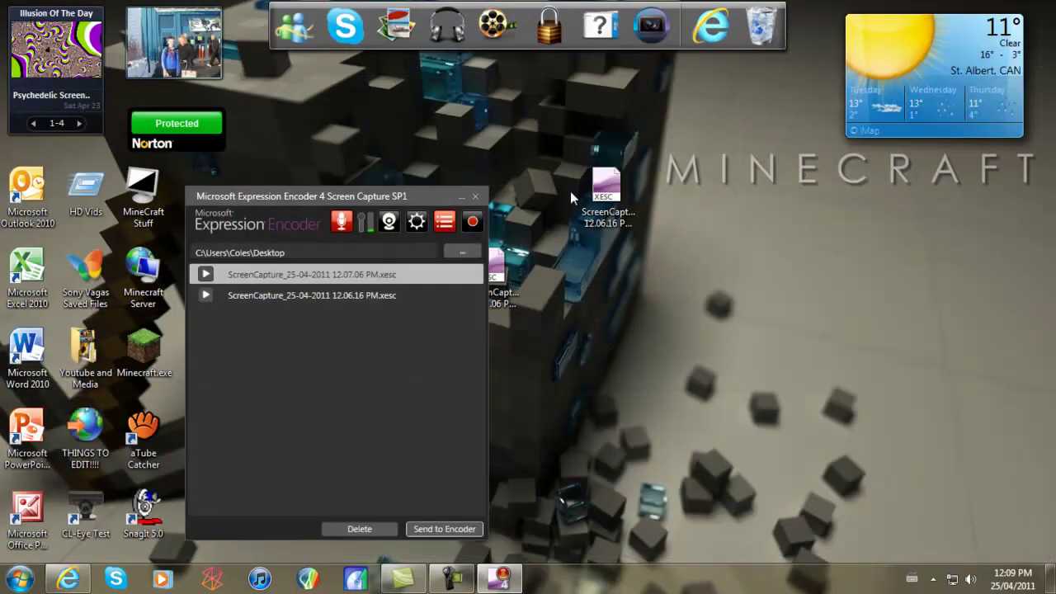
left_click(476, 198)
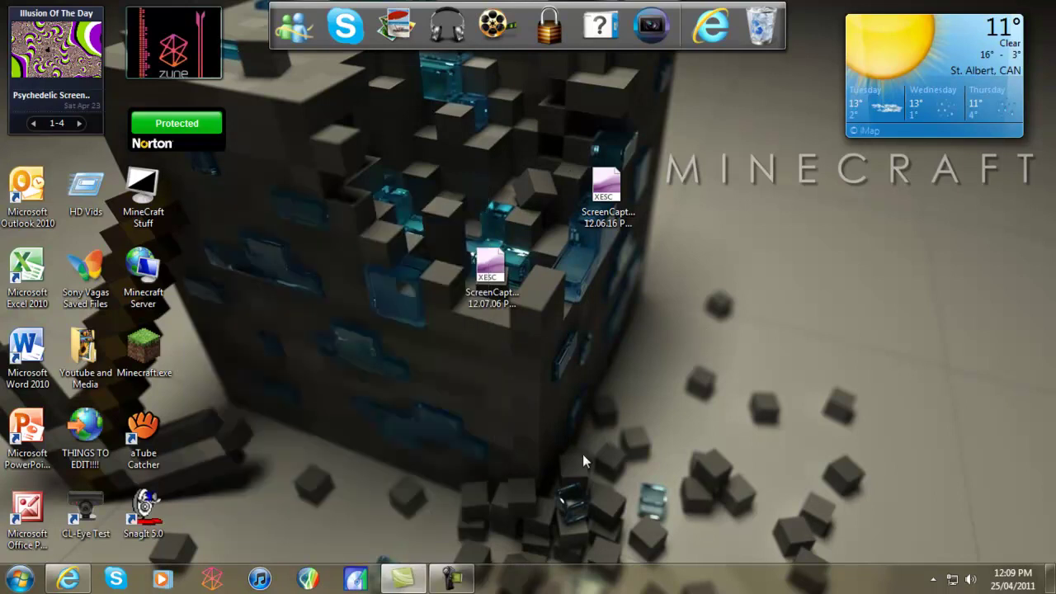
right_click(466, 580)
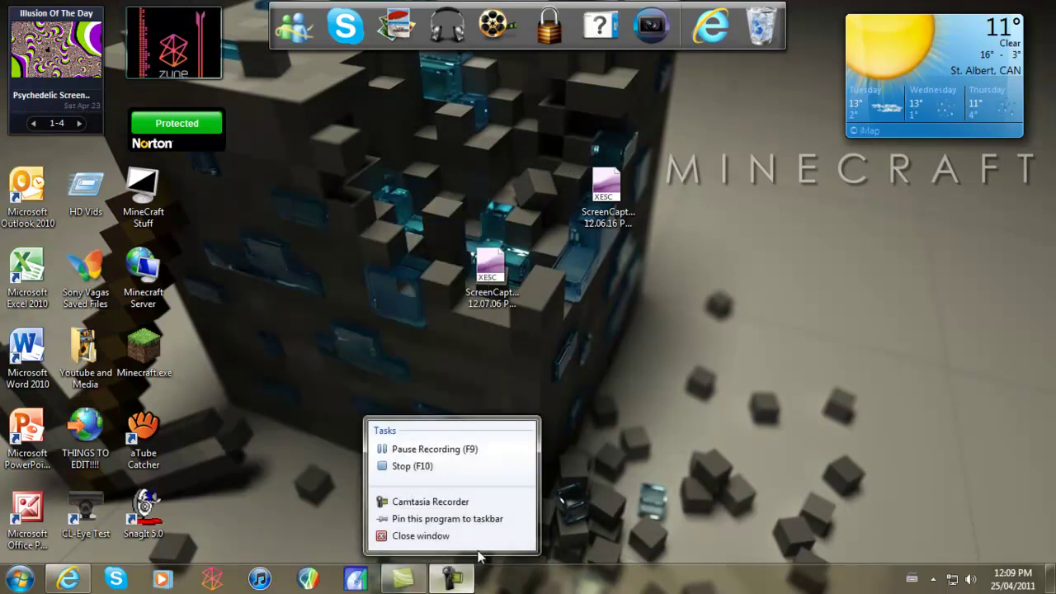
left_click(456, 468)
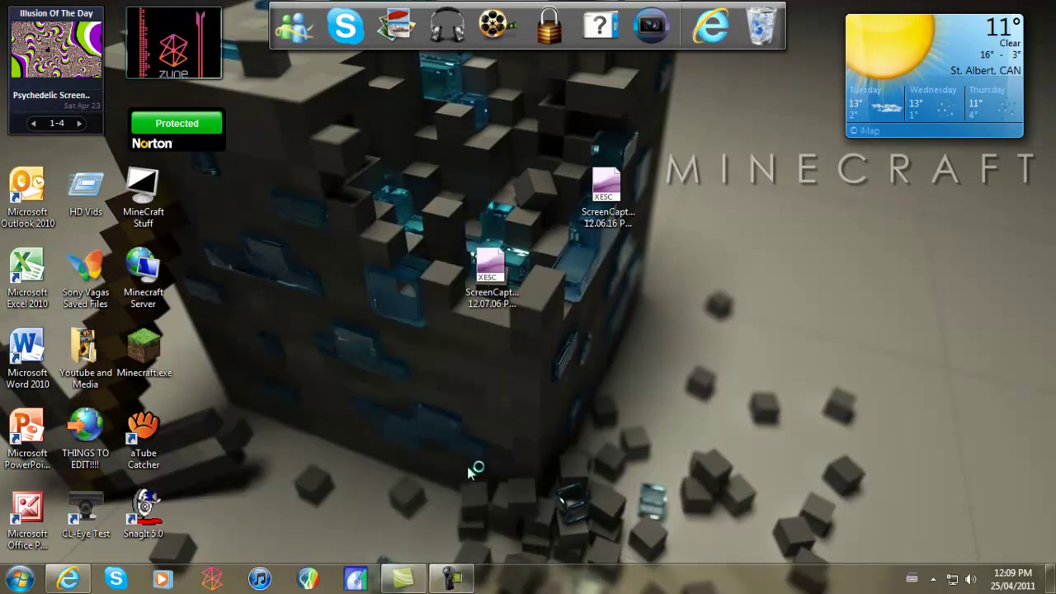